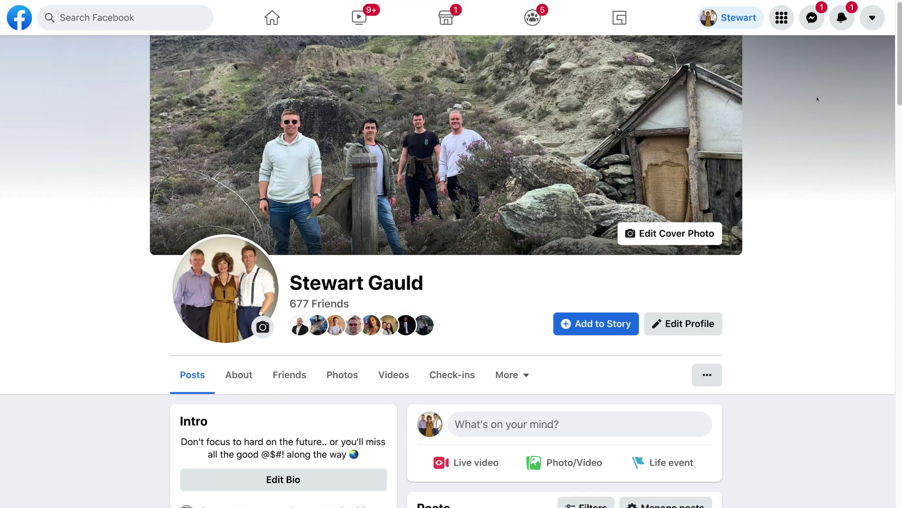
Start creating a new Page, compare its mobile and desktop previews, and name it Better Builders NZ.
left_click(781, 18)
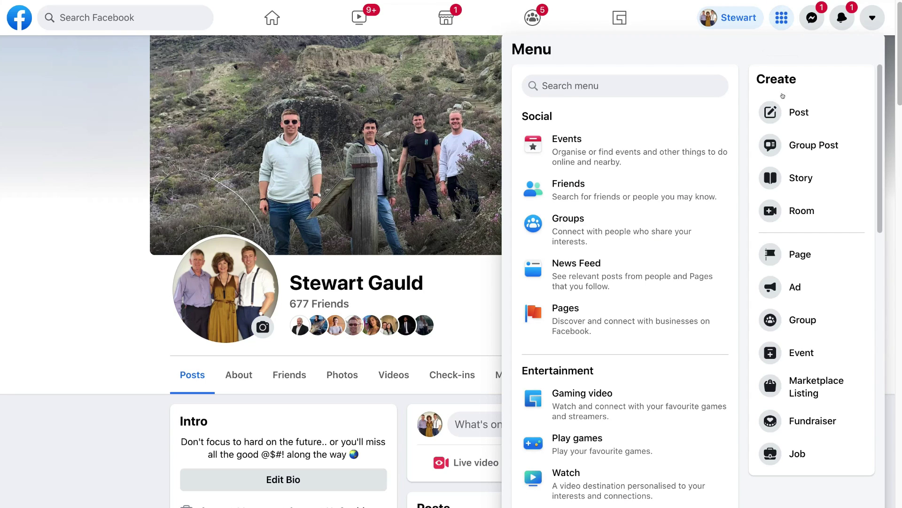
left_click(828, 249)
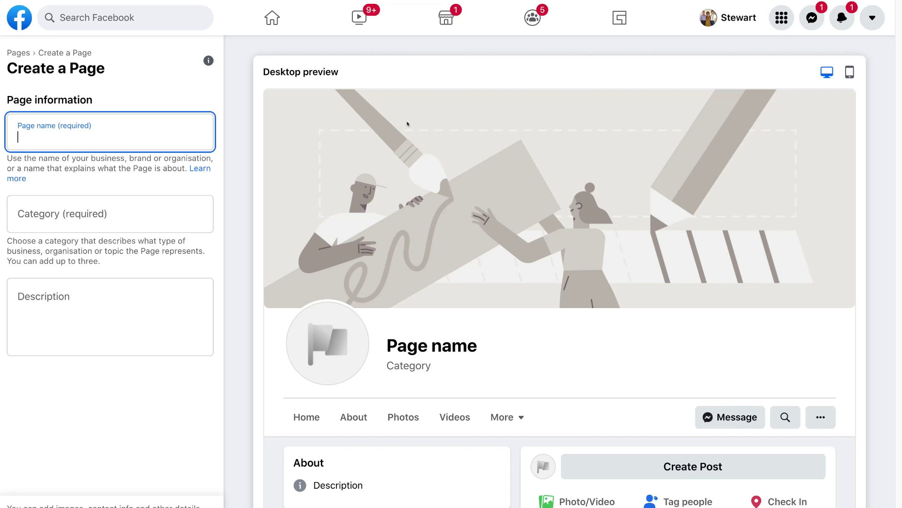
left_click(841, 72)
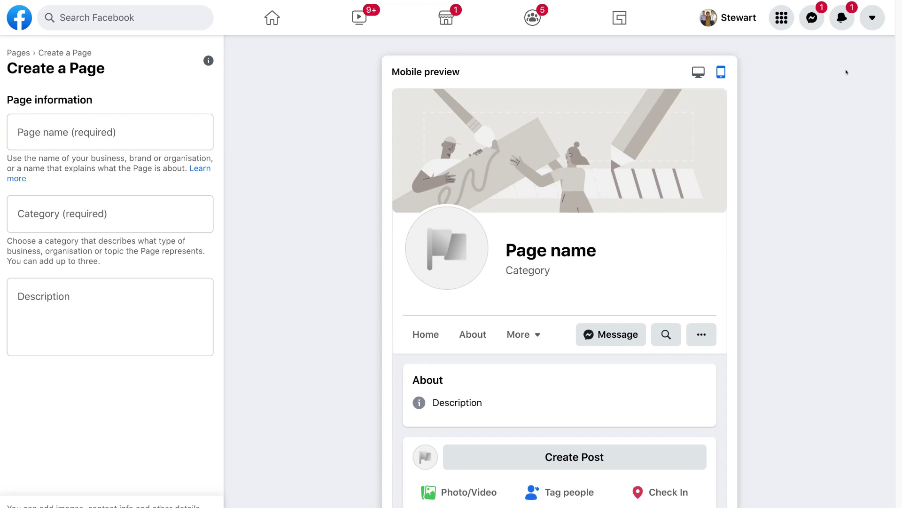
left_click(700, 73)
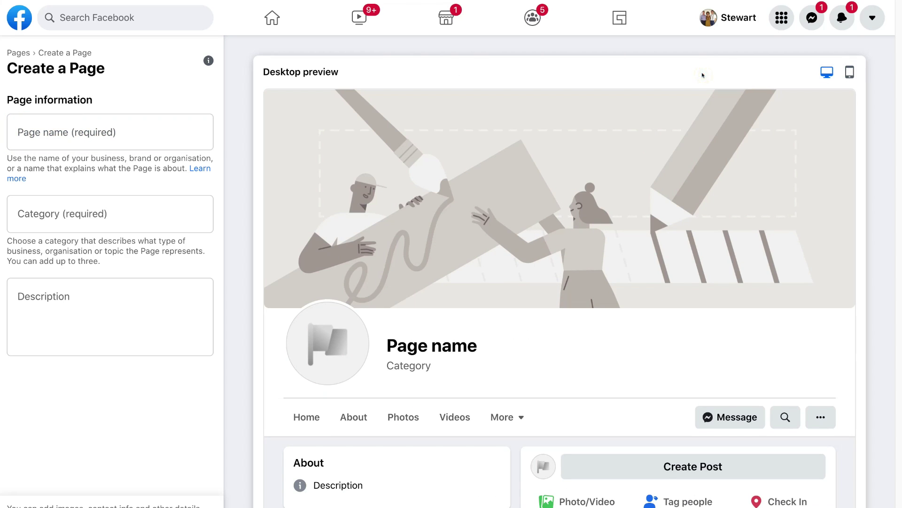
left_click(176, 126)
type("Better Builders NZ")
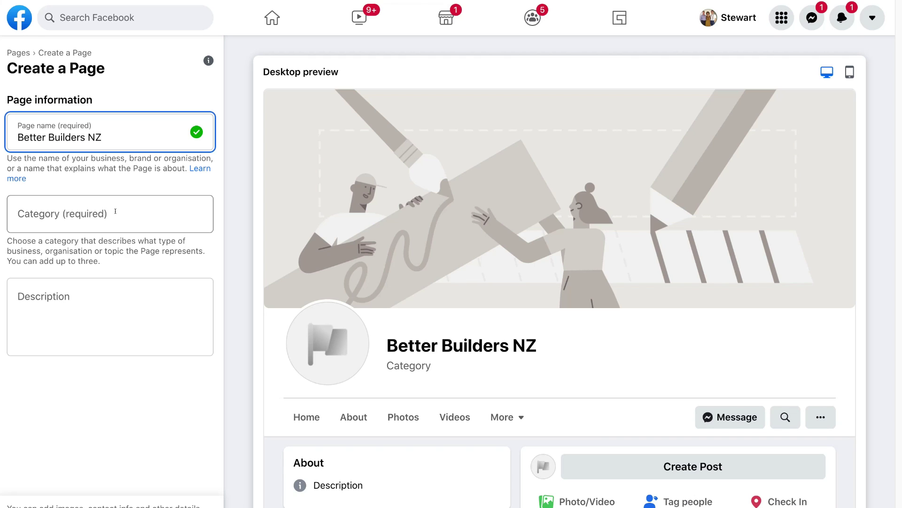
Assign the categories Construction company, Contractor and Builders merchants, describe the business as a nationwide sustainable residential building company, and create the Page.
left_click(116, 211)
type("con")
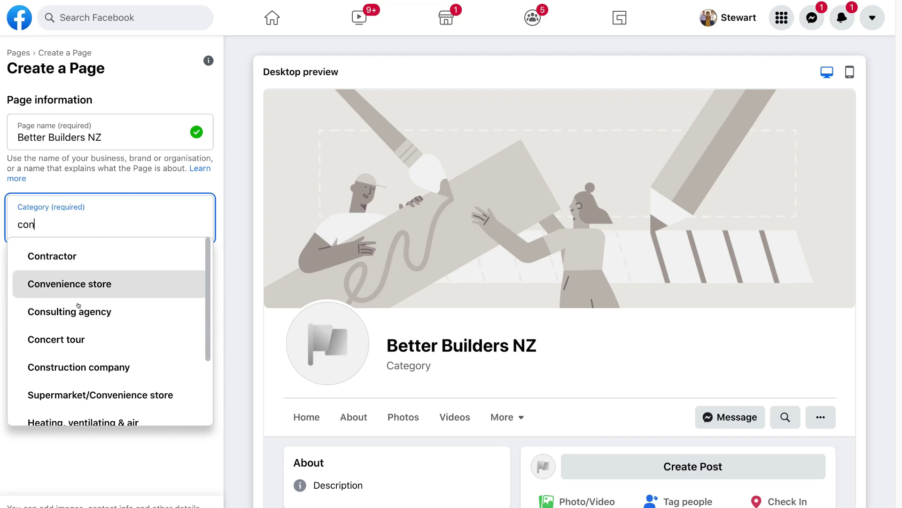
left_click(142, 365)
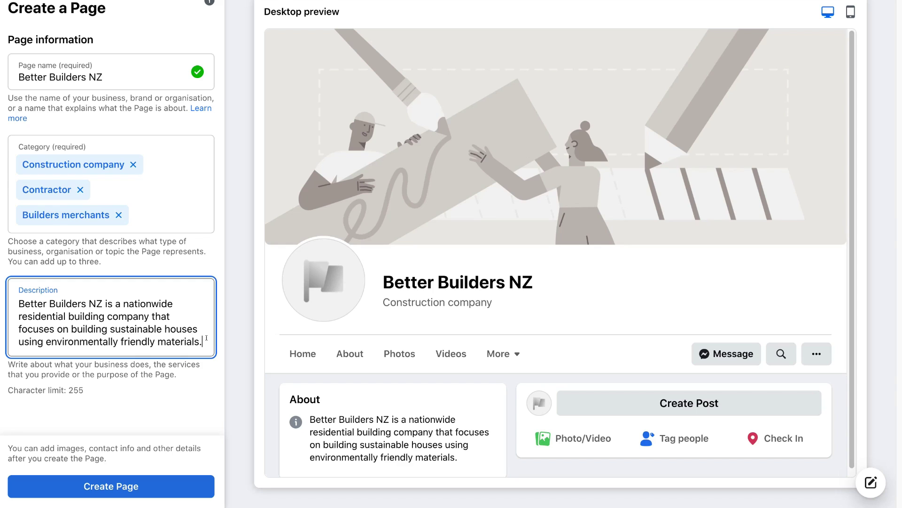
left_click(156, 485)
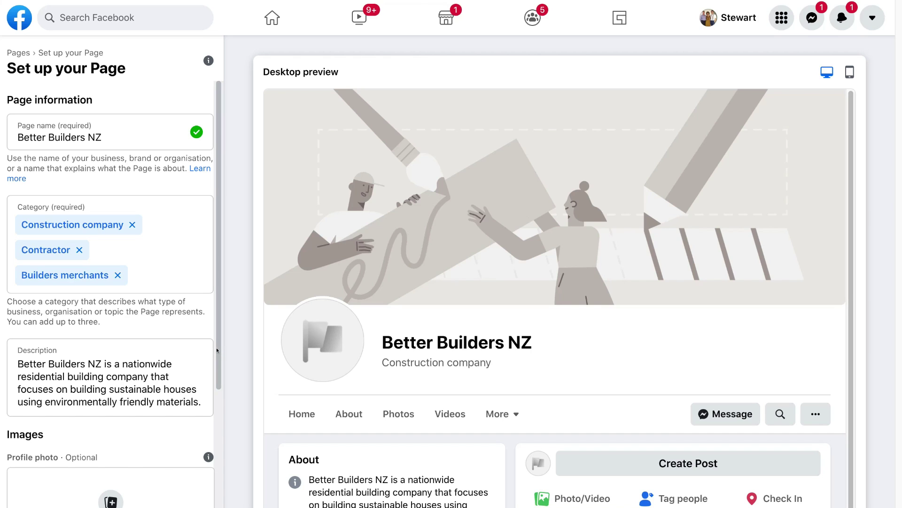
scroll(218, 350, "down", 4)
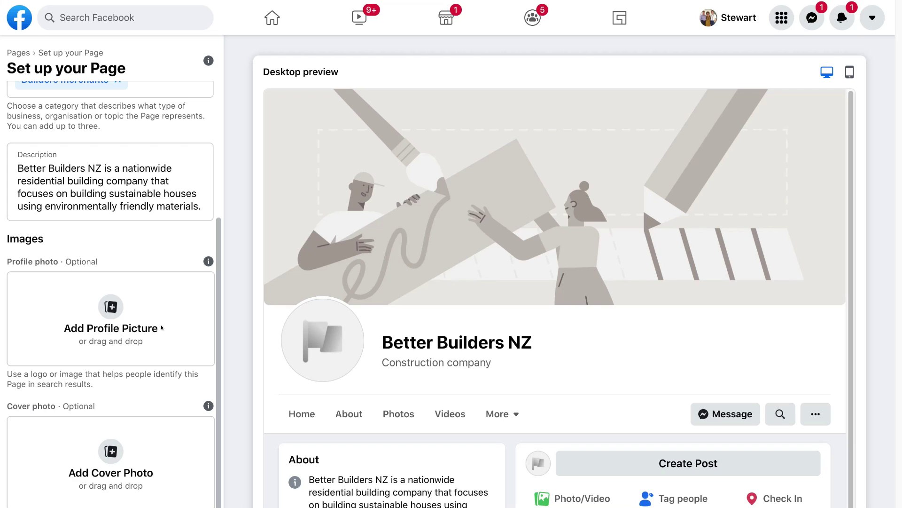
left_click(127, 329)
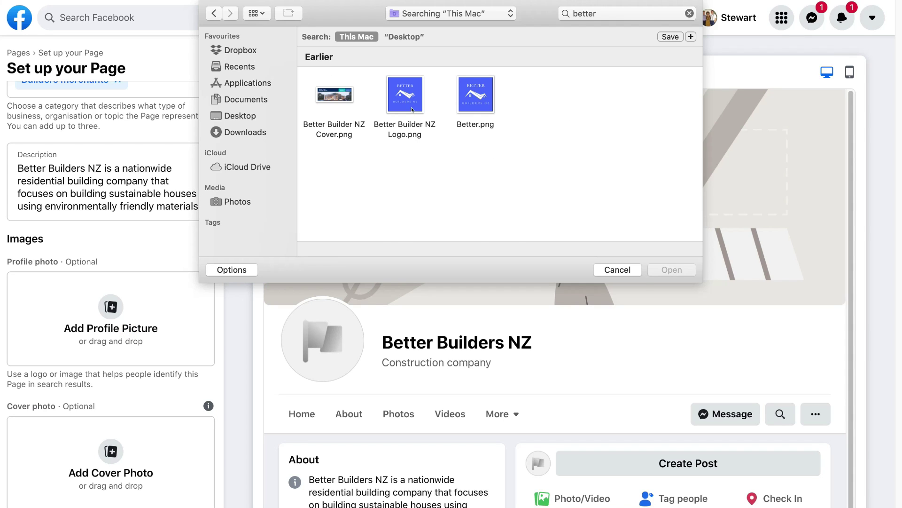
left_click(425, 133)
left_click(659, 270)
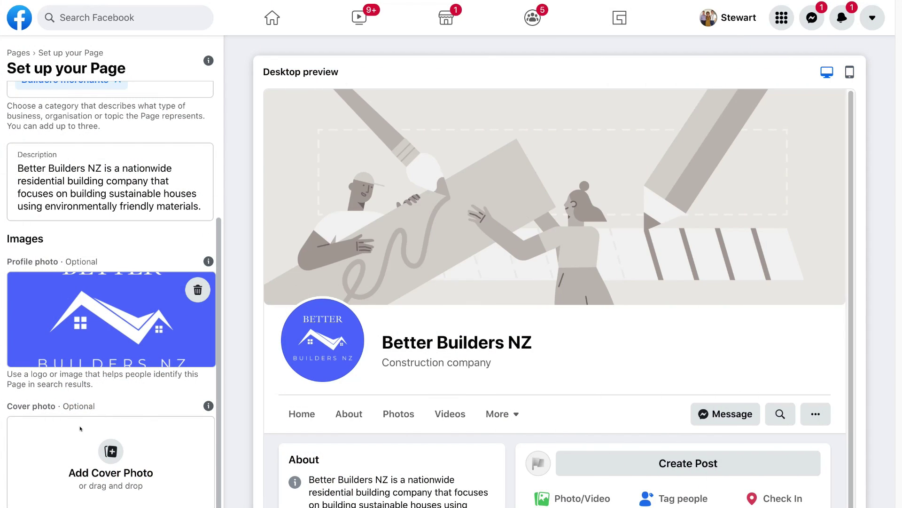
Add the image Better Builder NZ Cover.png as the Page's cover photo.
left_click(136, 456)
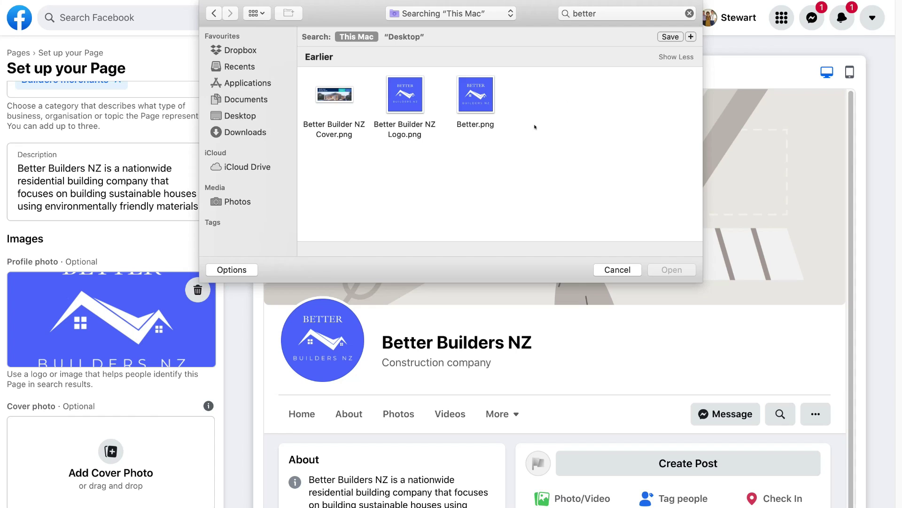
left_click(338, 102)
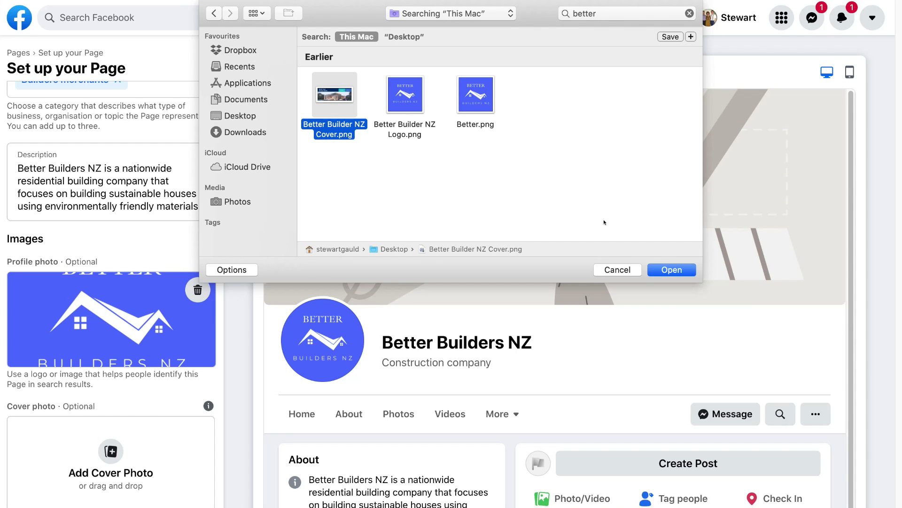
left_click(656, 265)
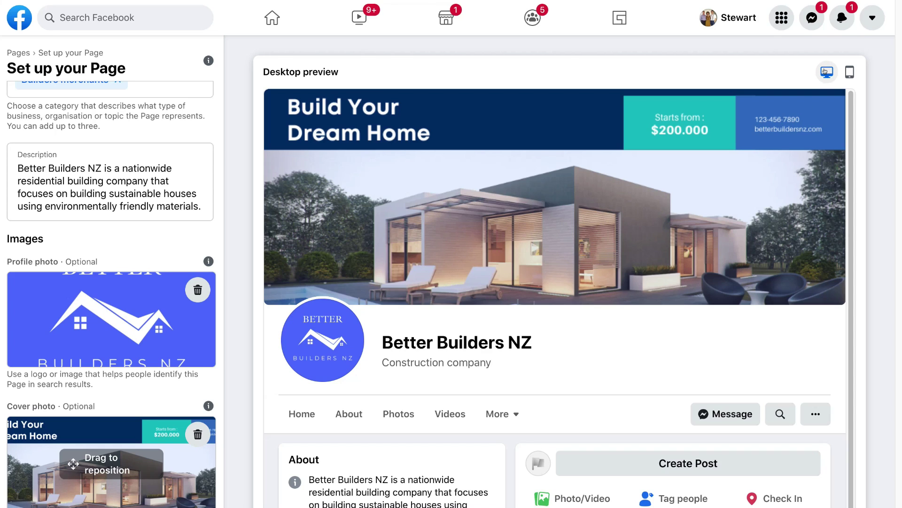
Check the mobile preview and save the Page setup, declining the offer to connect the Page to WhatsApp.
left_click(848, 71)
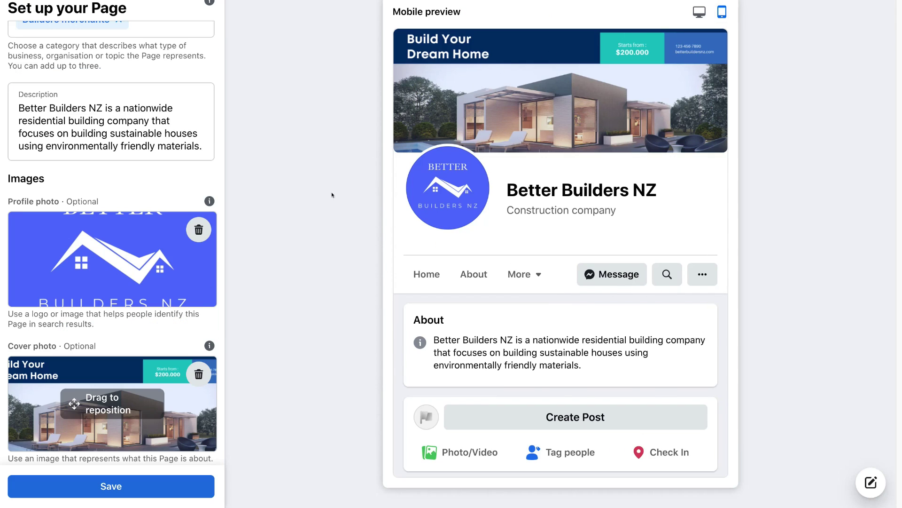
left_click(139, 481)
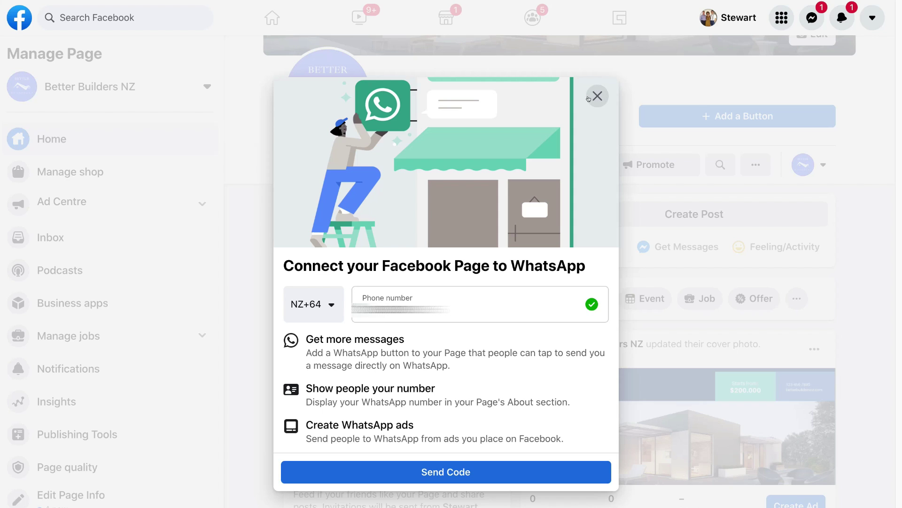
left_click(596, 99)
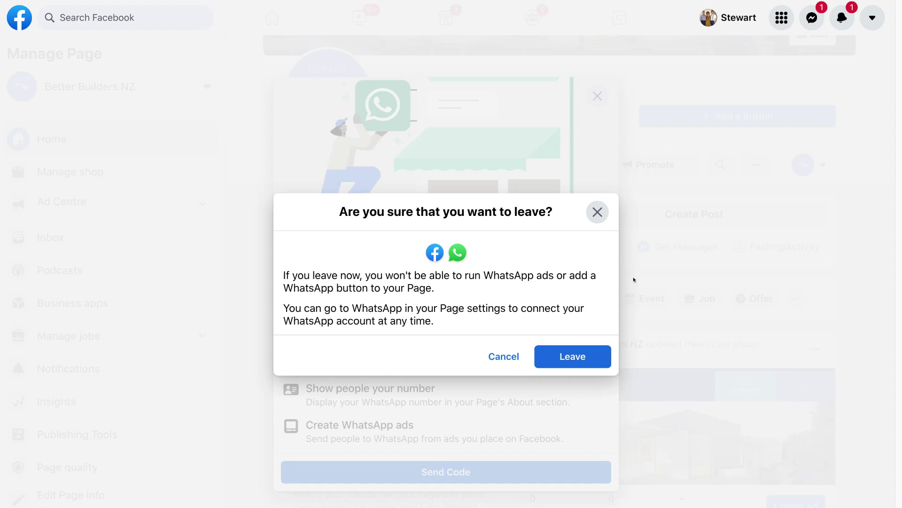
left_click(575, 355)
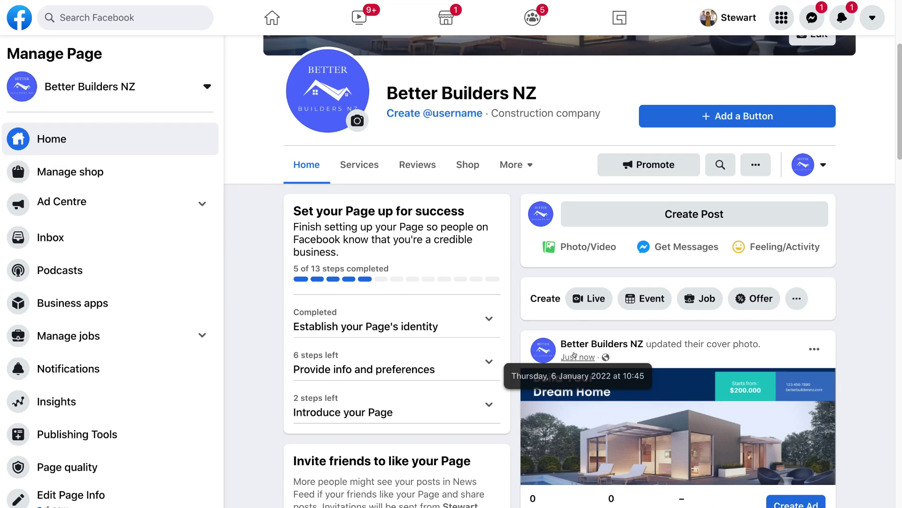
Unpublish the Page in its general settings, giving "The Page isn't finished yet" as the reason.
scroll(608, 466, "up", 4)
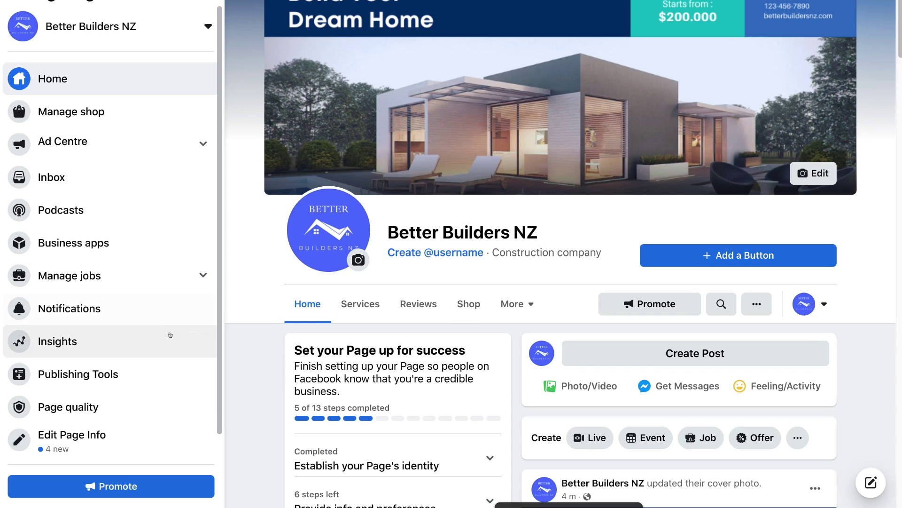
scroll(170, 334, "down", 1)
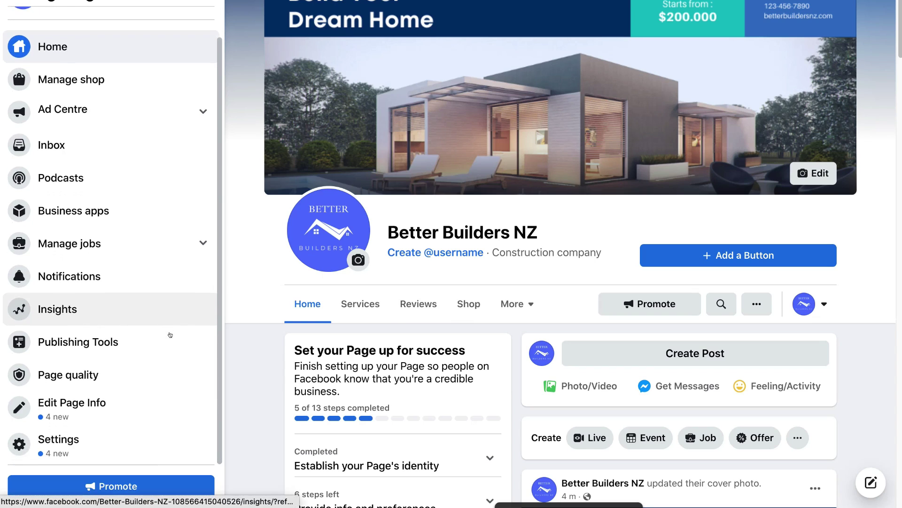
left_click(106, 440)
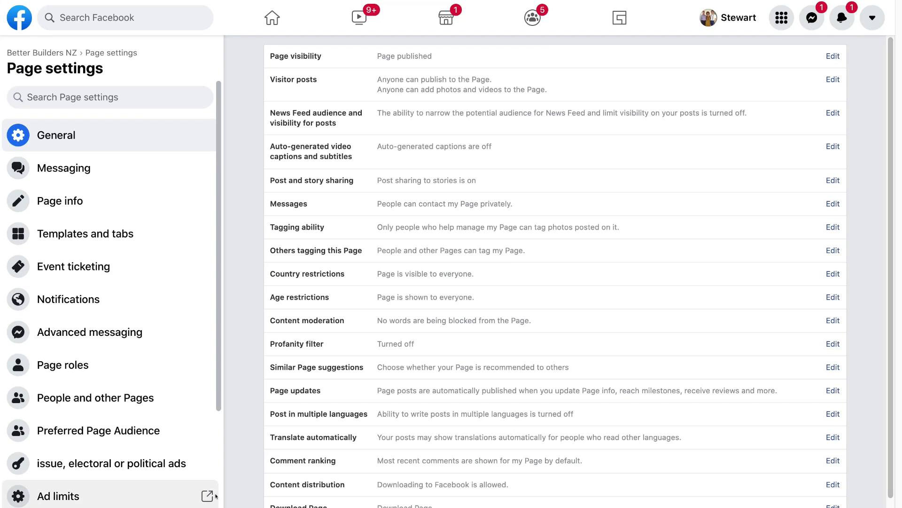
left_click(383, 57)
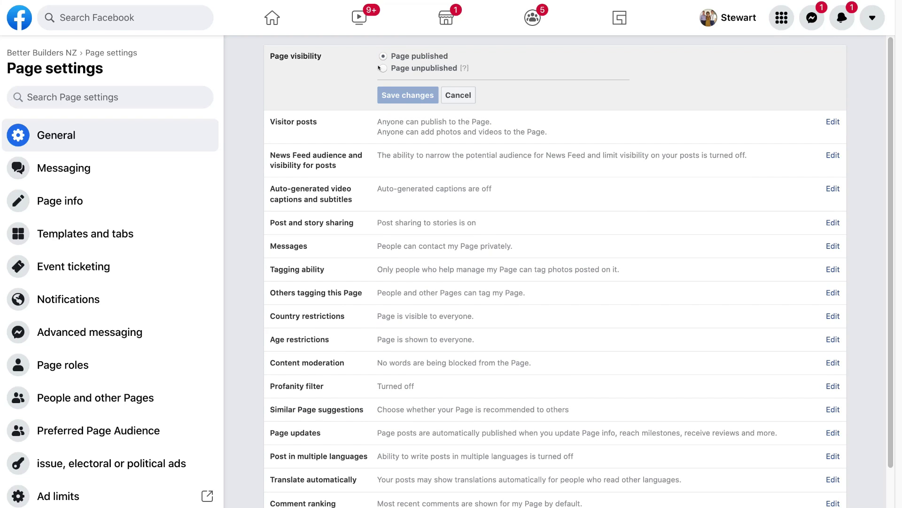
left_click(379, 68)
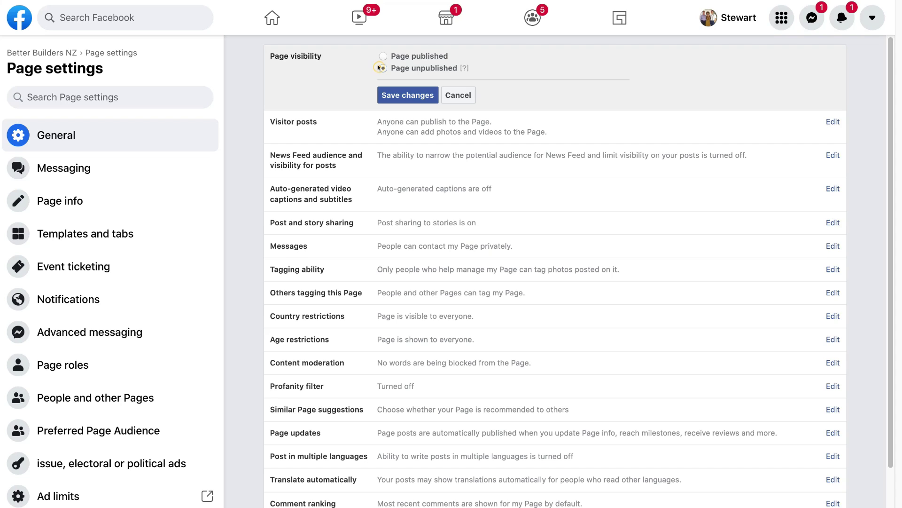
left_click(396, 93)
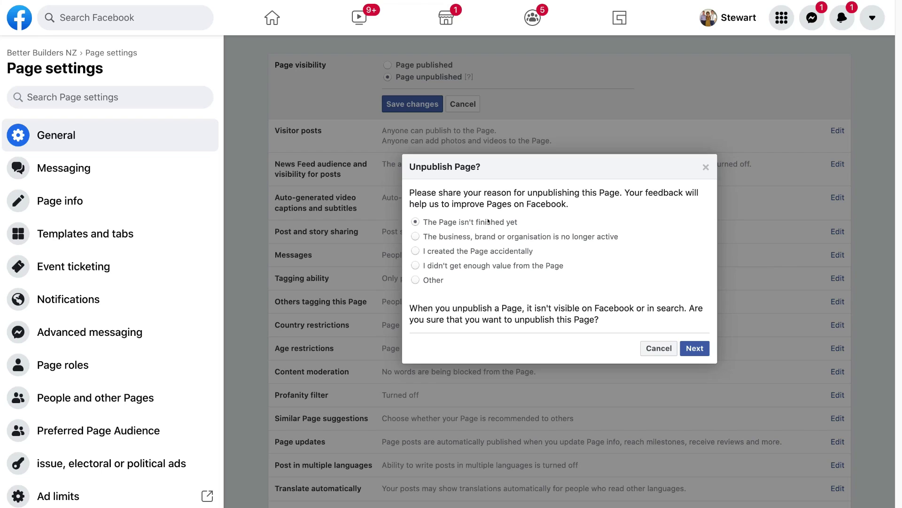
left_click(684, 346)
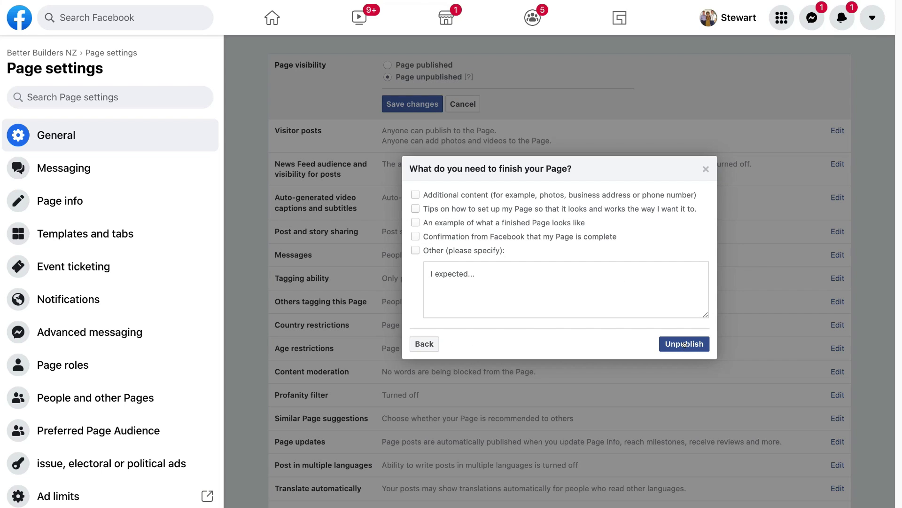
left_click(684, 345)
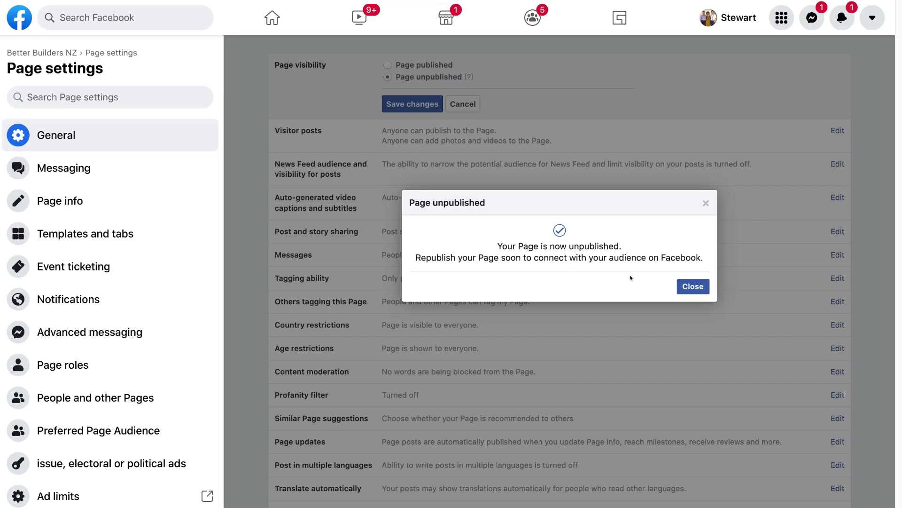
left_click(689, 288)
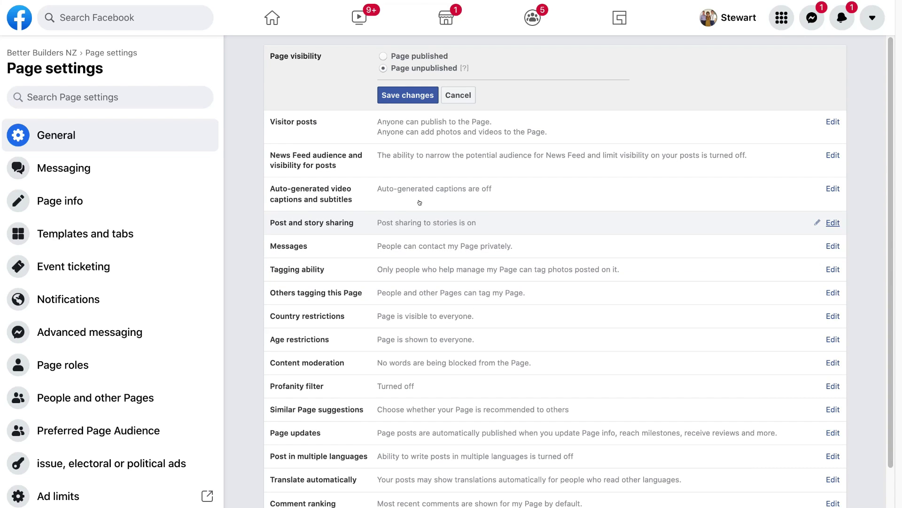
Return to the Page's home view and add a Call Now action button with the business's New Zealand phone number.
left_click(36, 53)
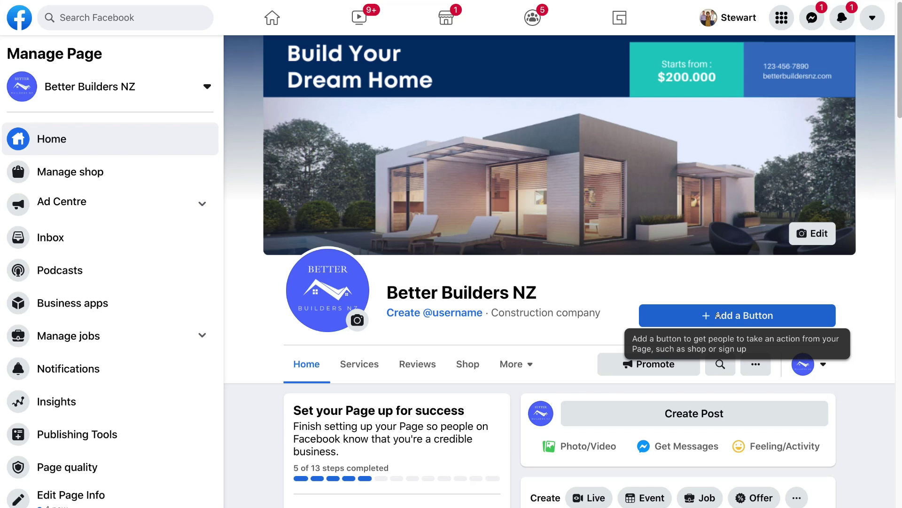
left_click(740, 315)
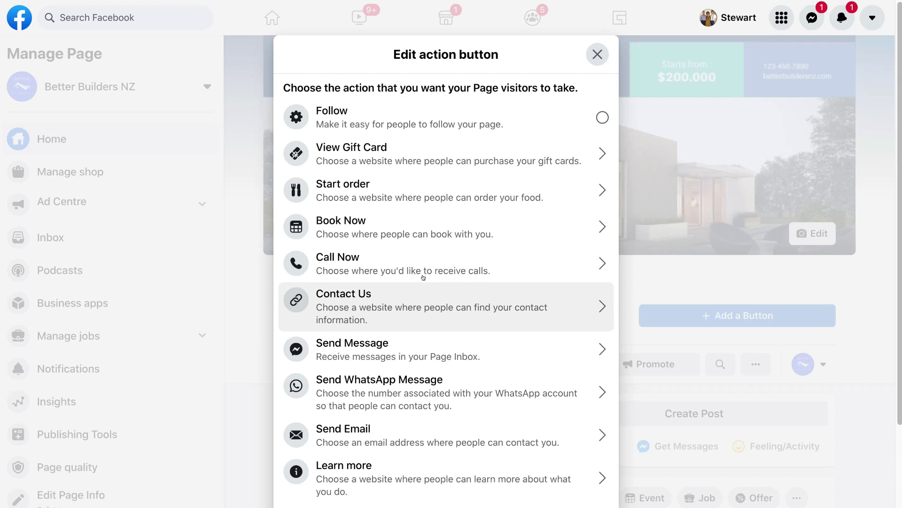
left_click(521, 255)
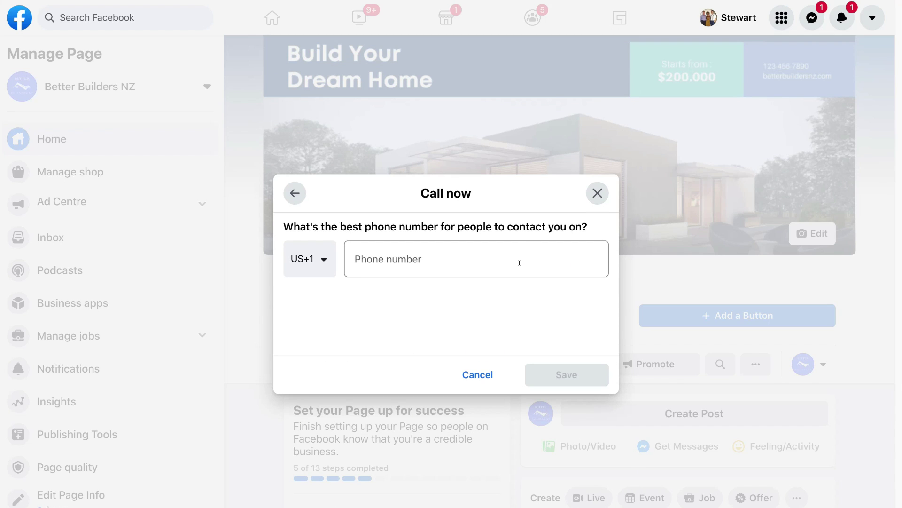
left_click(519, 263)
key("ctrl+v")
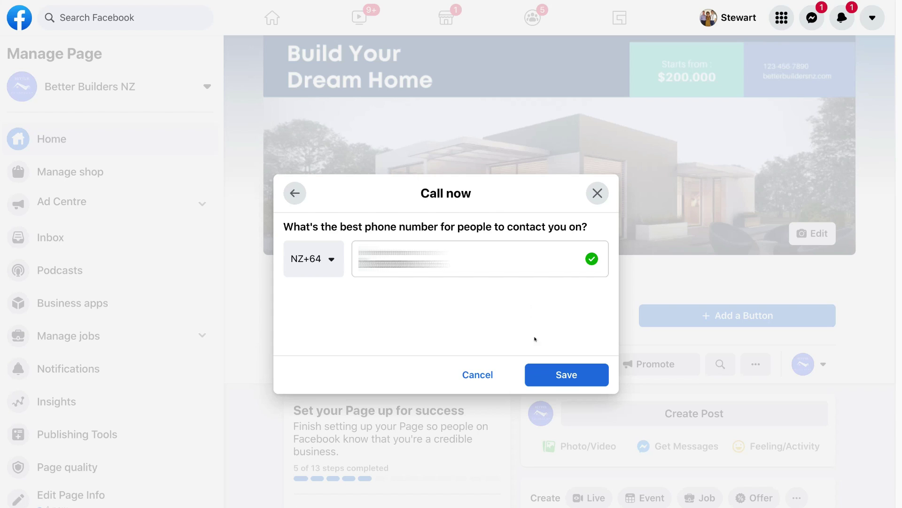
left_click(580, 374)
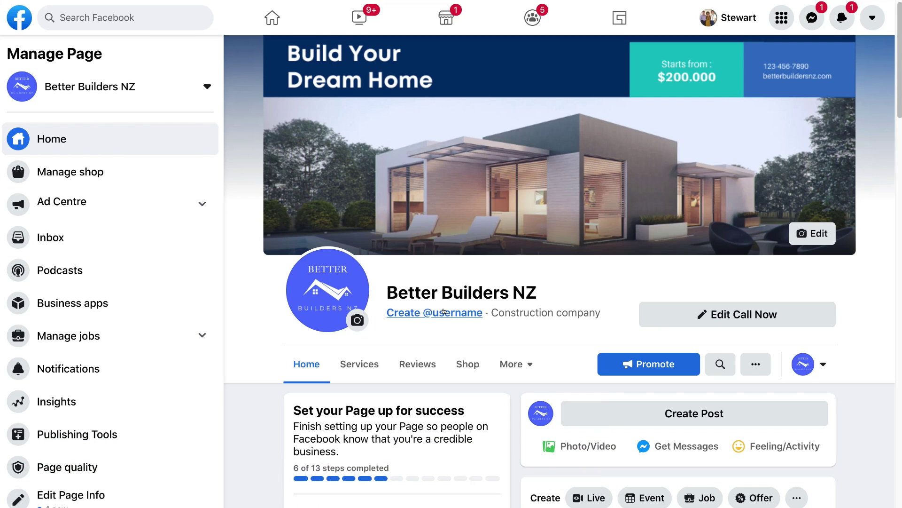
Create the Page username betterbuildersnz.
left_click(444, 311)
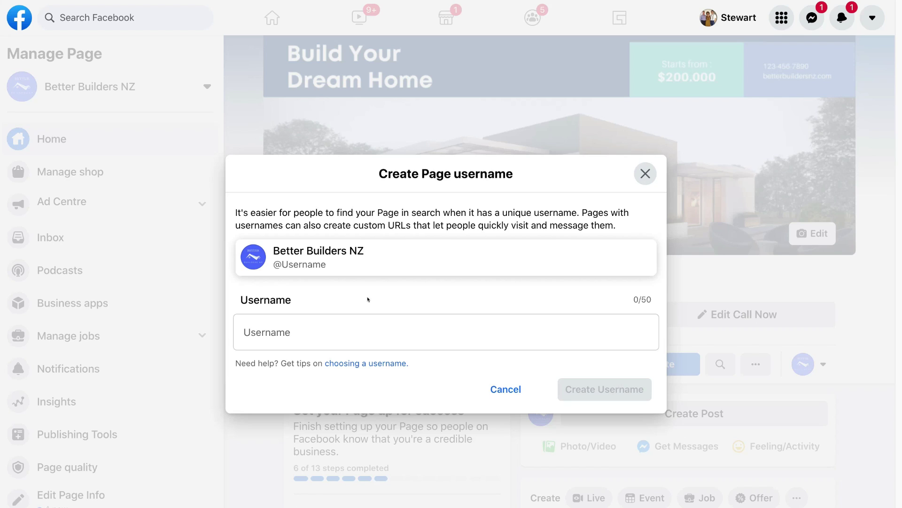
left_click(308, 328)
type("betterbuildersnz")
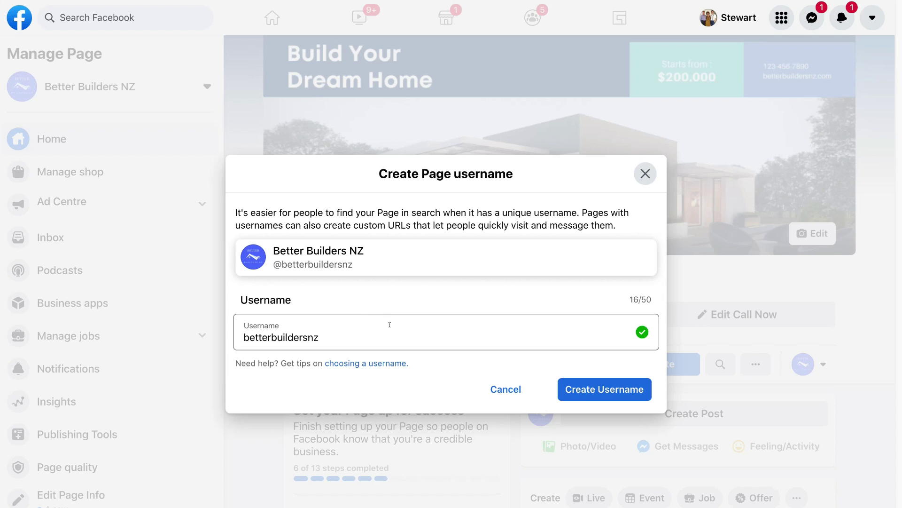
left_click(609, 392)
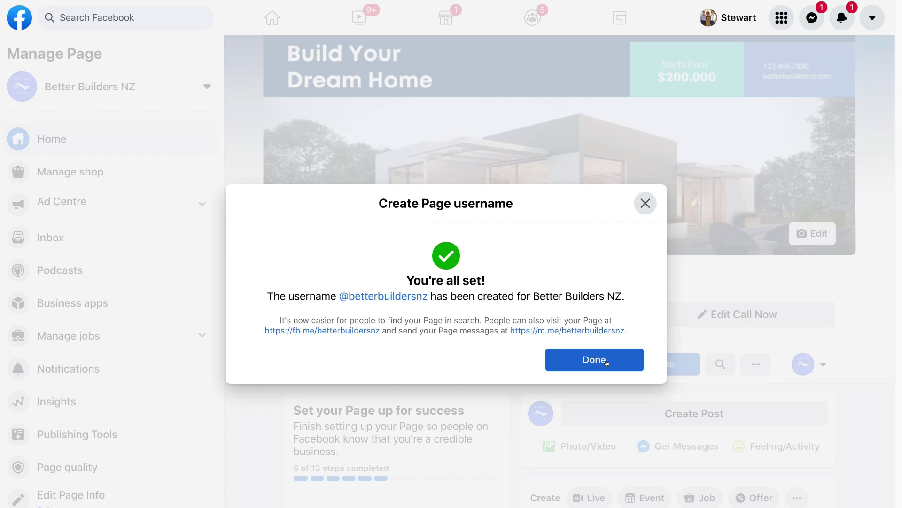
Finish the username setup and review the Page's setup checklist sections "Provide info and preferences" and "Introduce your Page".
left_click(606, 362)
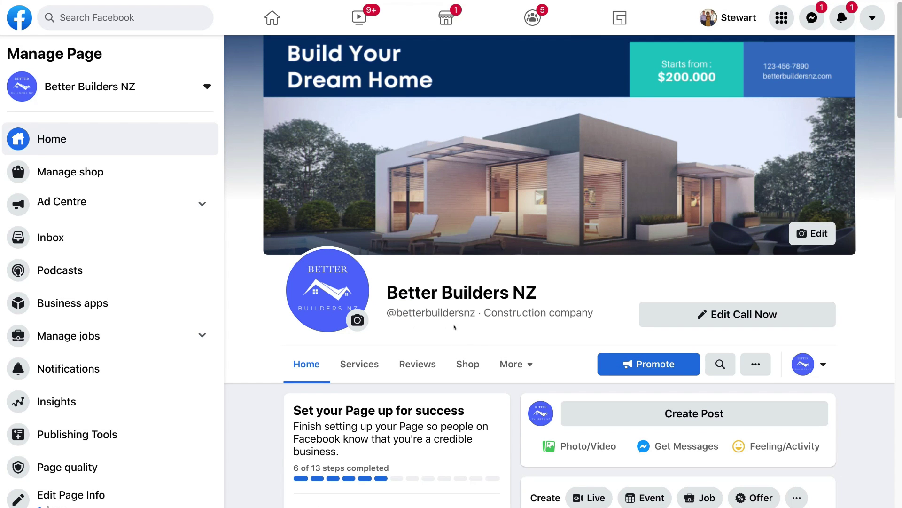
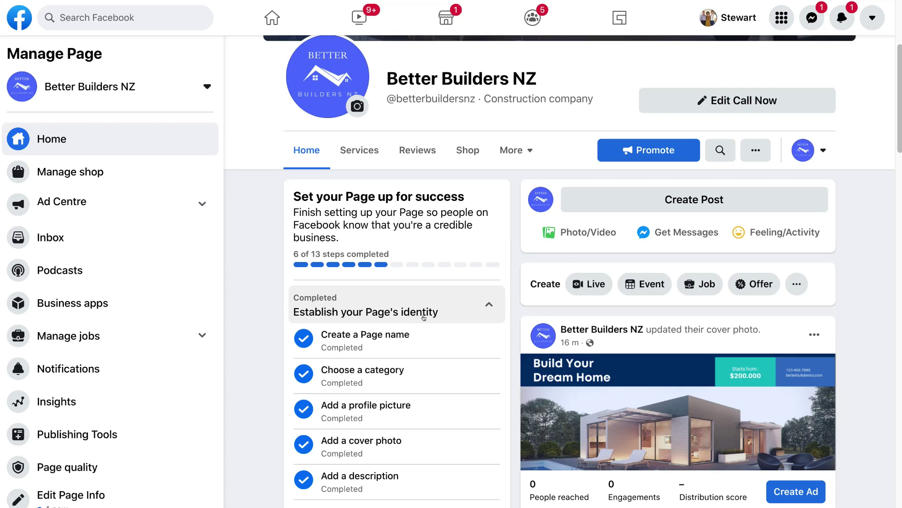
left_click(469, 307)
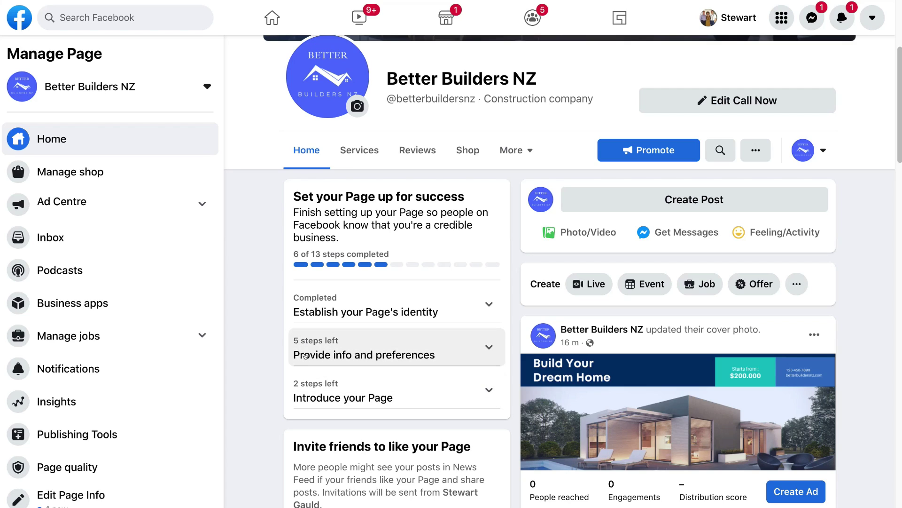
left_click(450, 345)
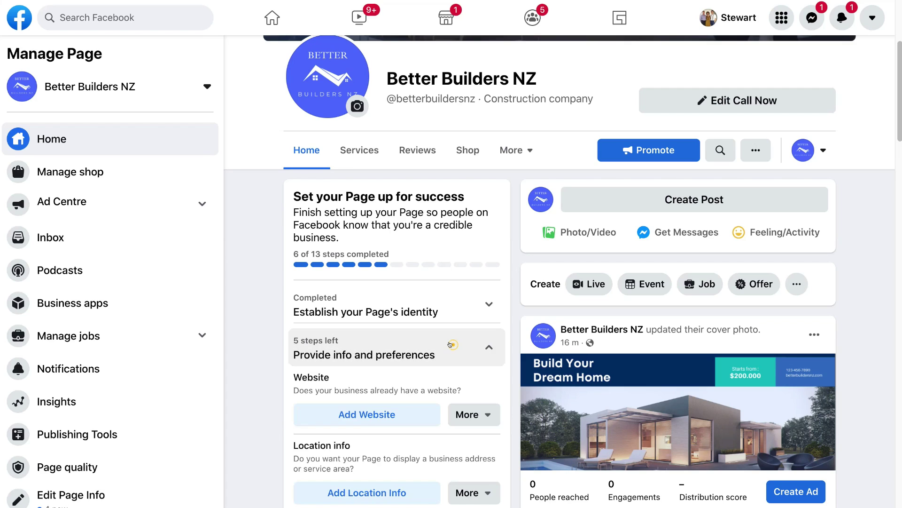
scroll(438, 124, "down", 5)
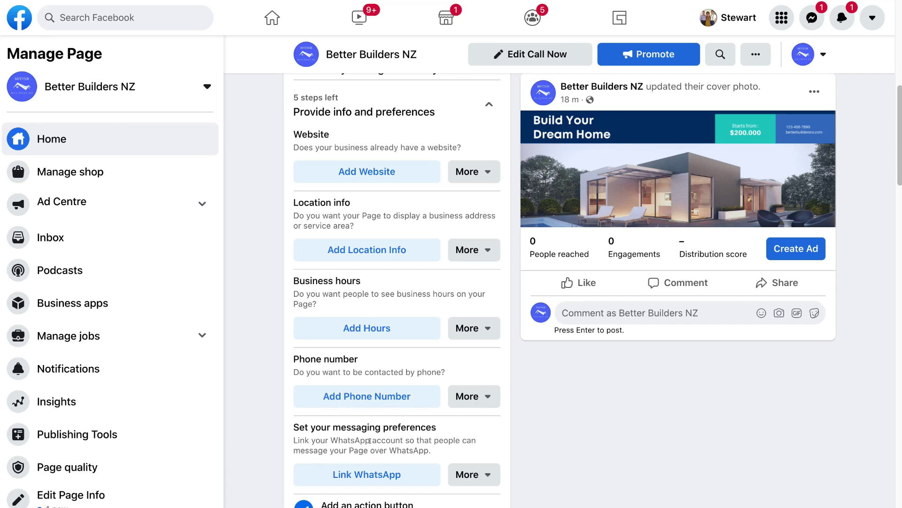
scroll(370, 441, "up", 1)
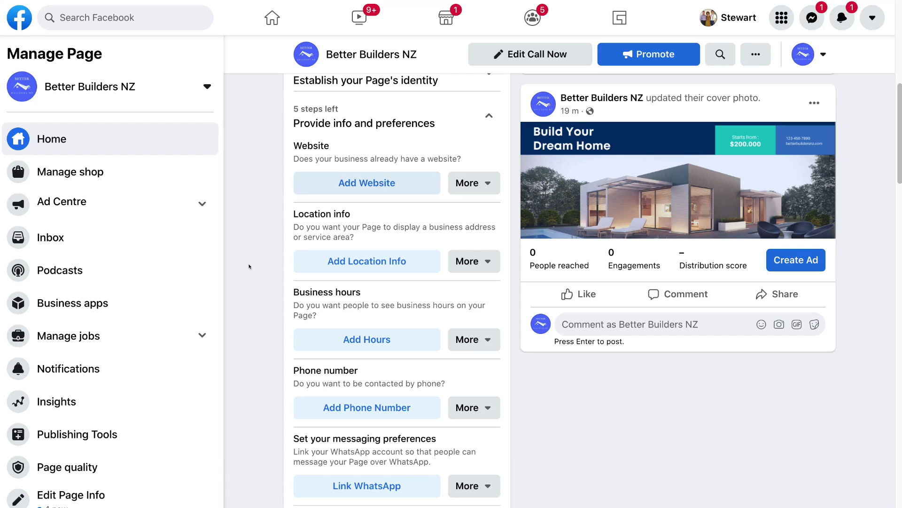
scroll(534, 486, "down", 2)
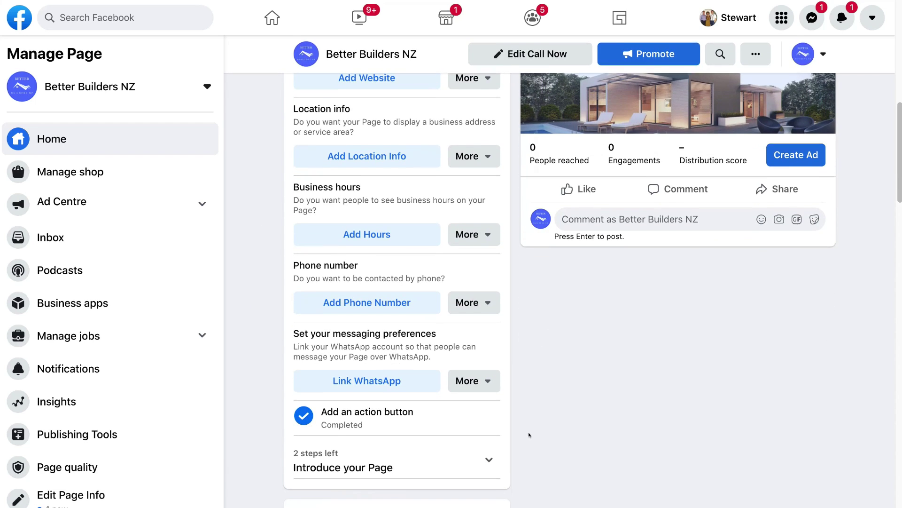
left_click(400, 457)
scroll(372, 269, "down", 5)
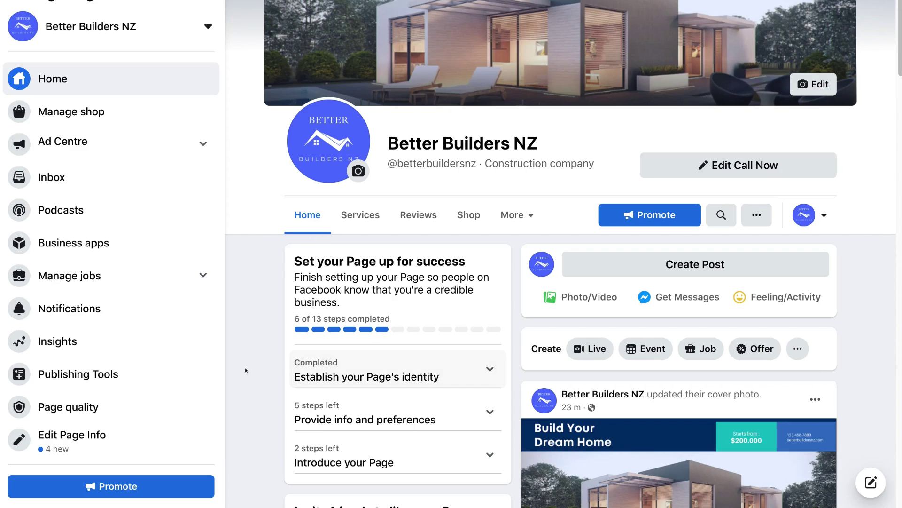
Set the Page visibility to "Page published" in the general Page settings and save the change.
scroll(139, 368, "down", 1)
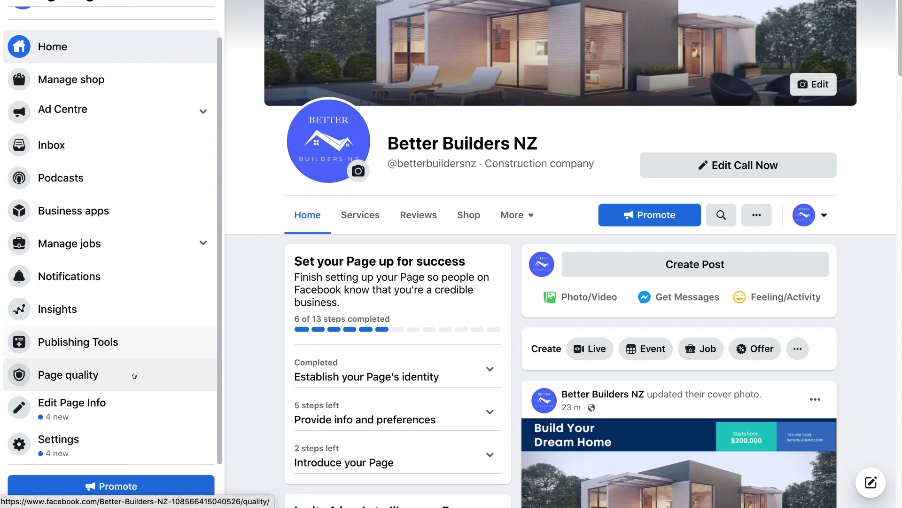
left_click(113, 441)
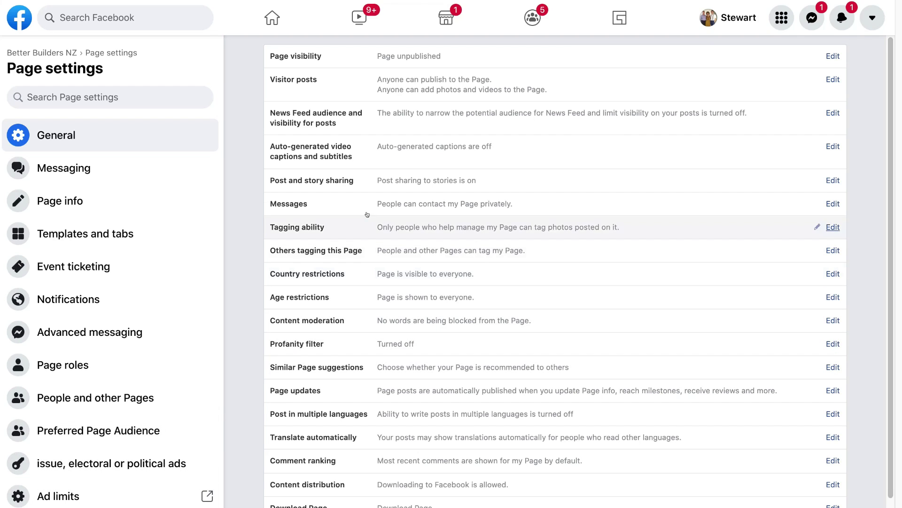
left_click(366, 56)
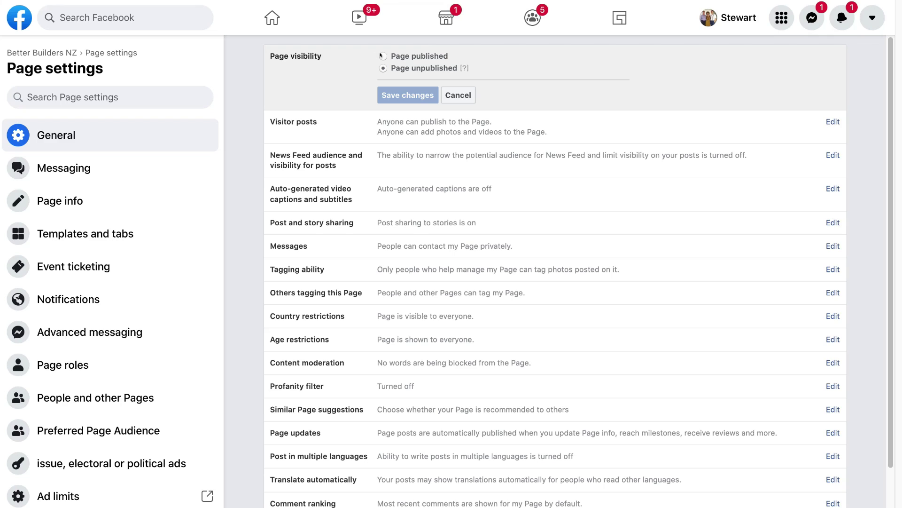
left_click(382, 56)
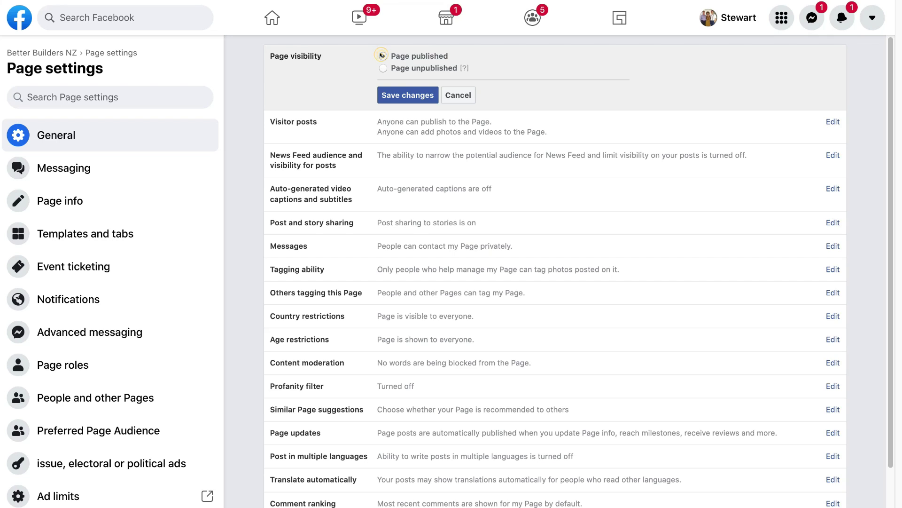
left_click(388, 96)
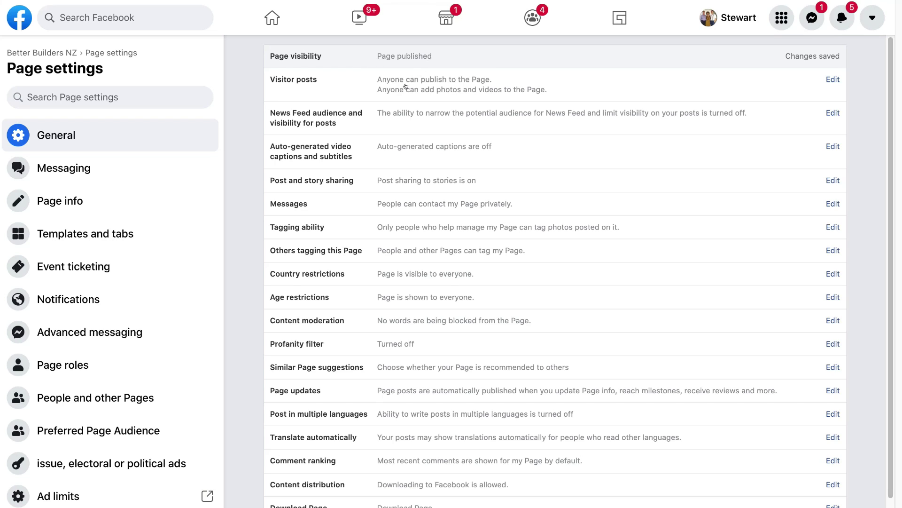
Return to the Page, open its tab settings and reorder the tabs so About comes directly after Home.
left_click(48, 51)
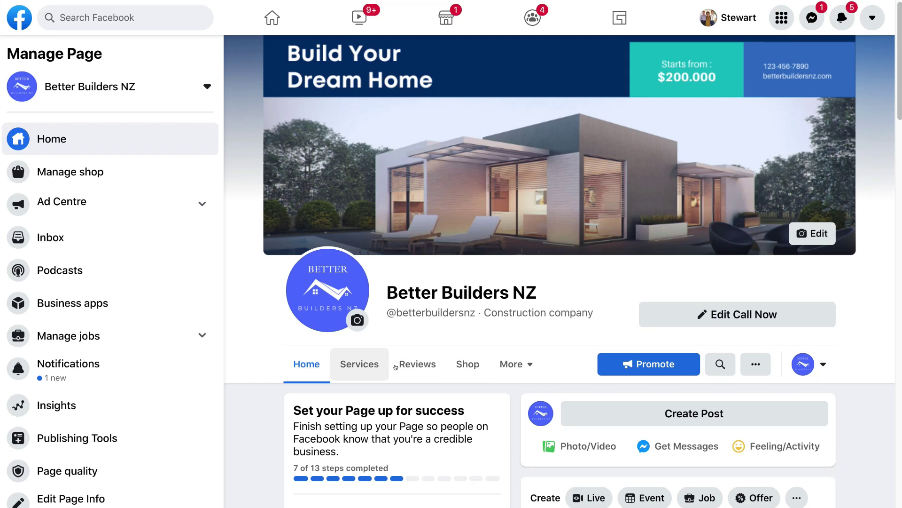
left_click(510, 362)
scroll(517, 413, "down", 2)
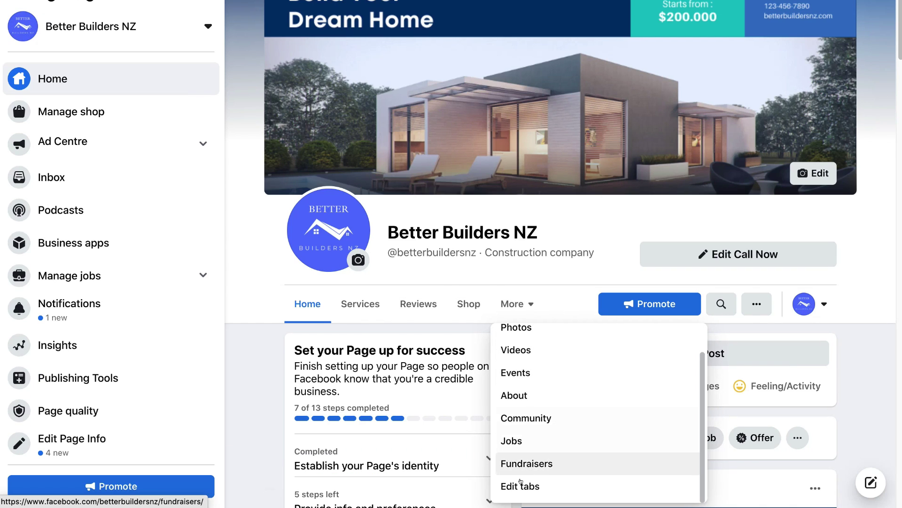
left_click(555, 486)
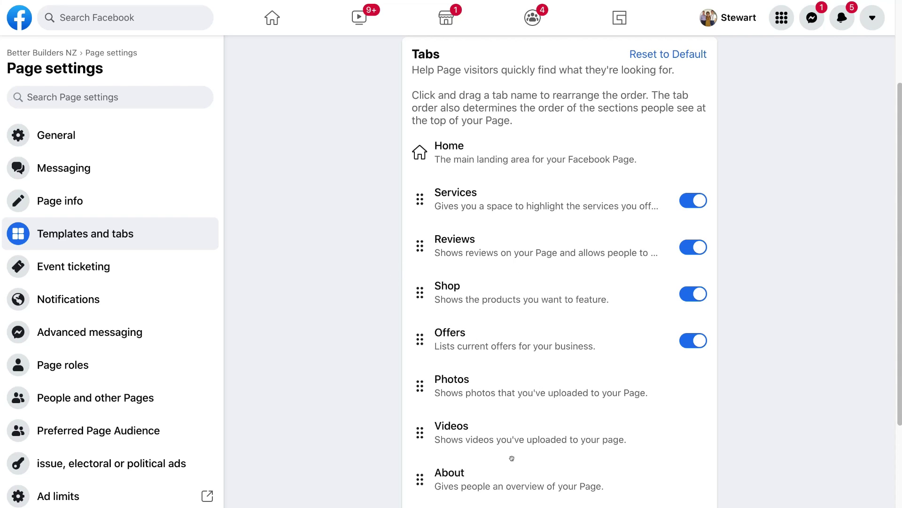
left_click_drag(428, 477, 413, 189)
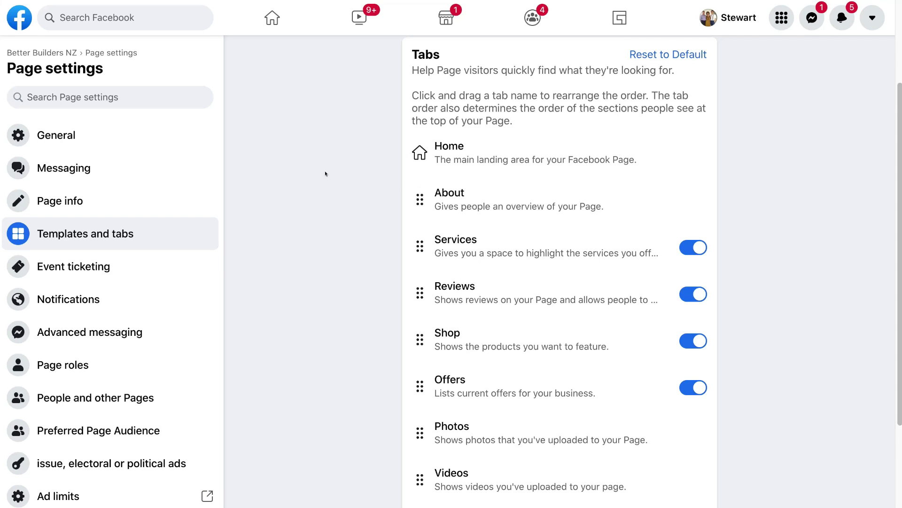
Return to the Page and examine the Page summary in its insights overview.
left_click(35, 52)
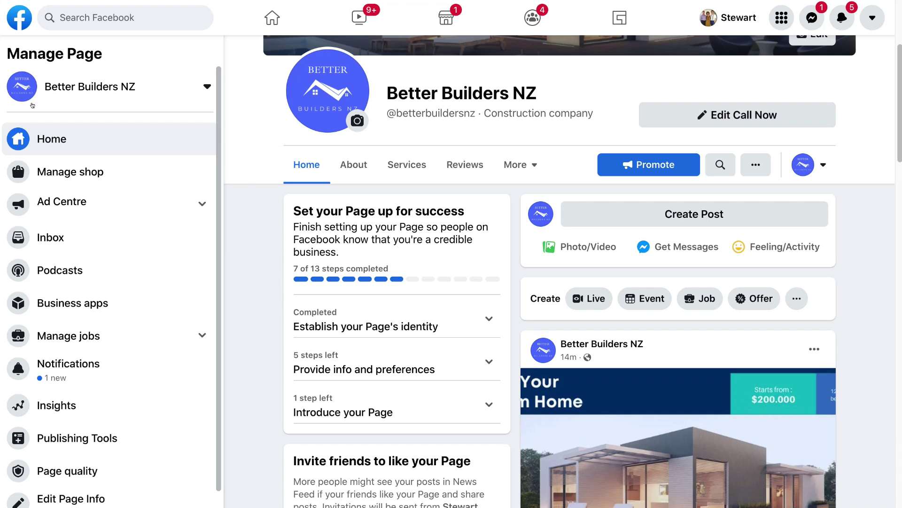
left_click(89, 403)
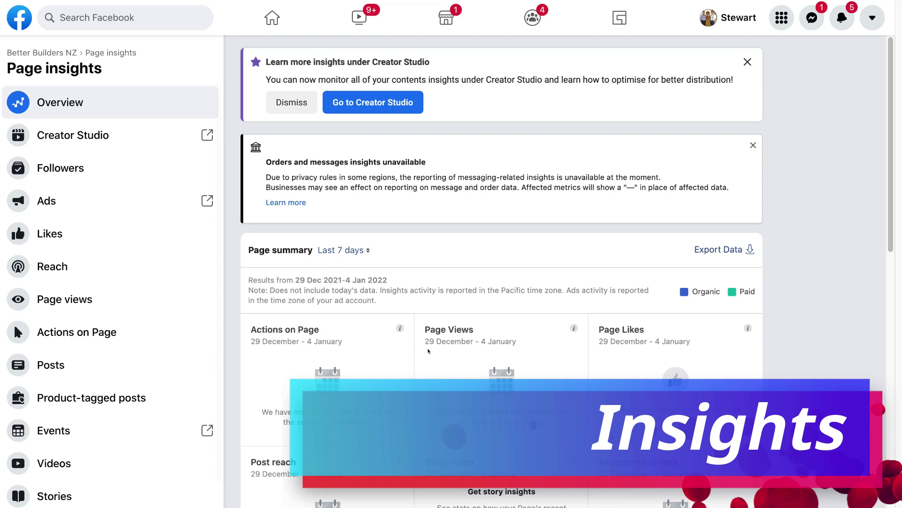
scroll(565, 396, "down", 2)
scroll(565, 397, "down", 3)
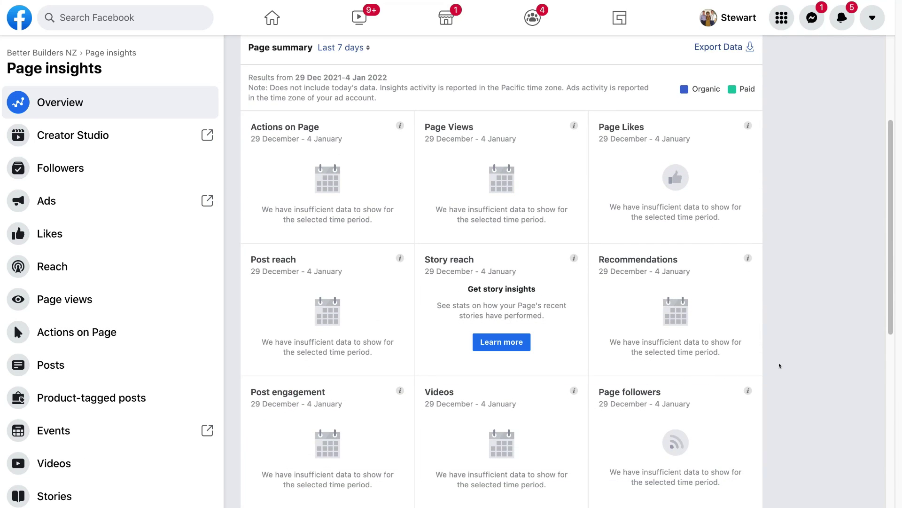